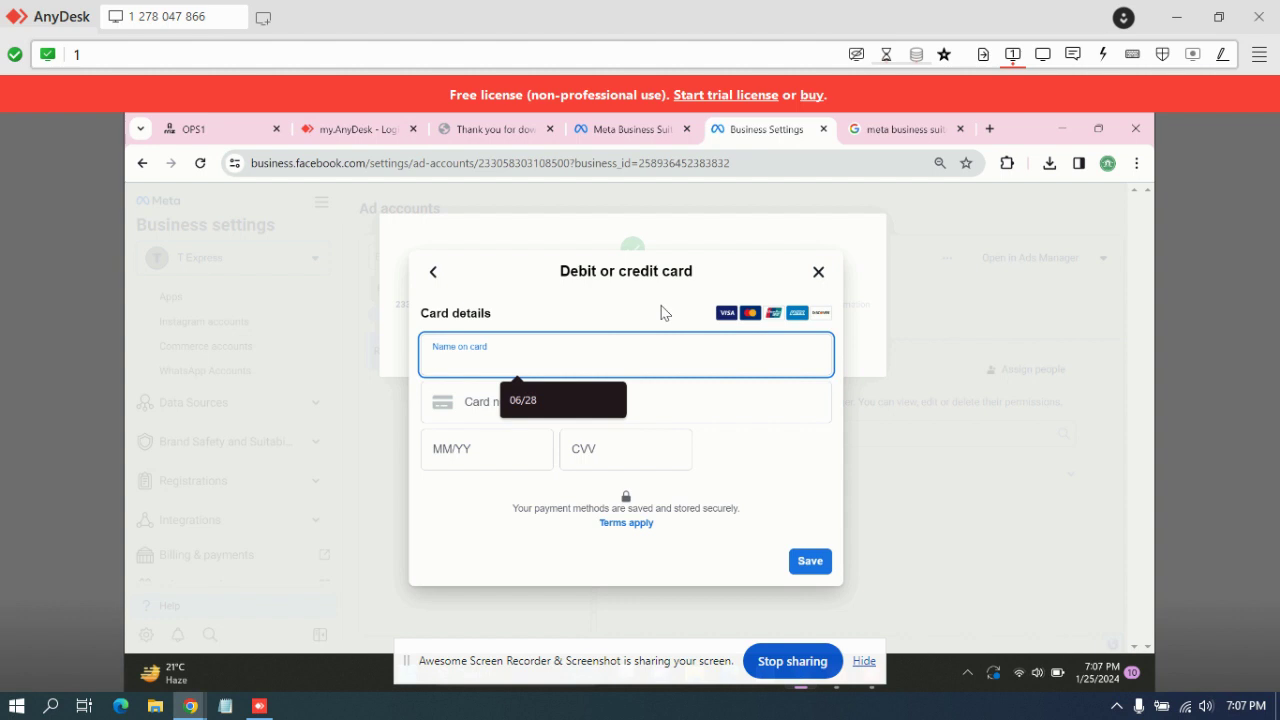
Replace the stray characters in Name on card with the cardholder's full name
text(49)
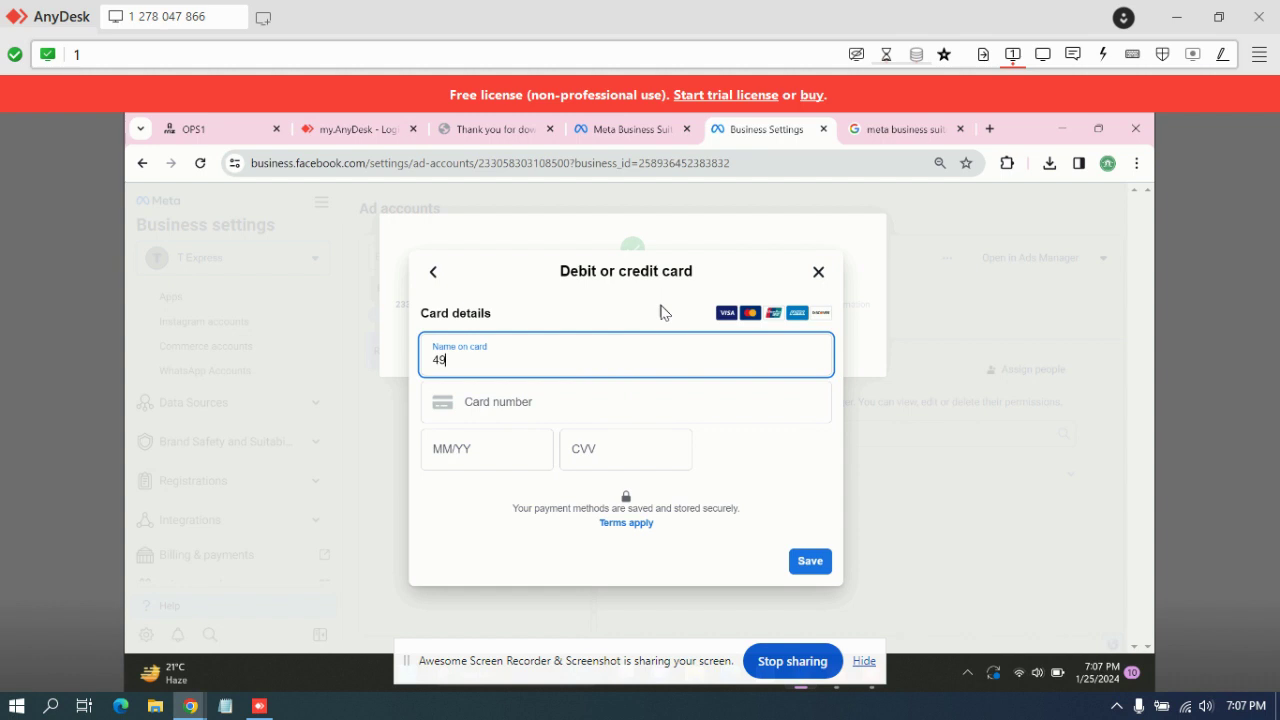
key(BackSpace)
key(BackSpace)
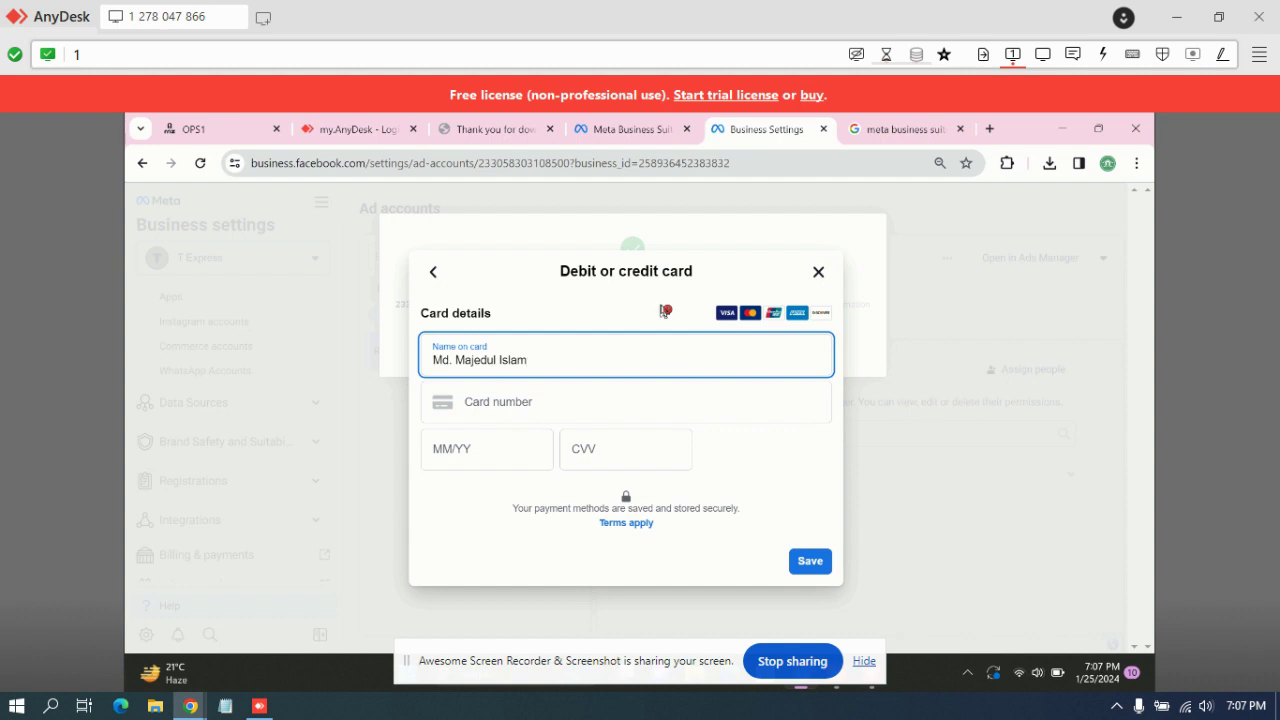
Enter the card's number, MM/YY expiry date and CVV security code
click(491, 406)
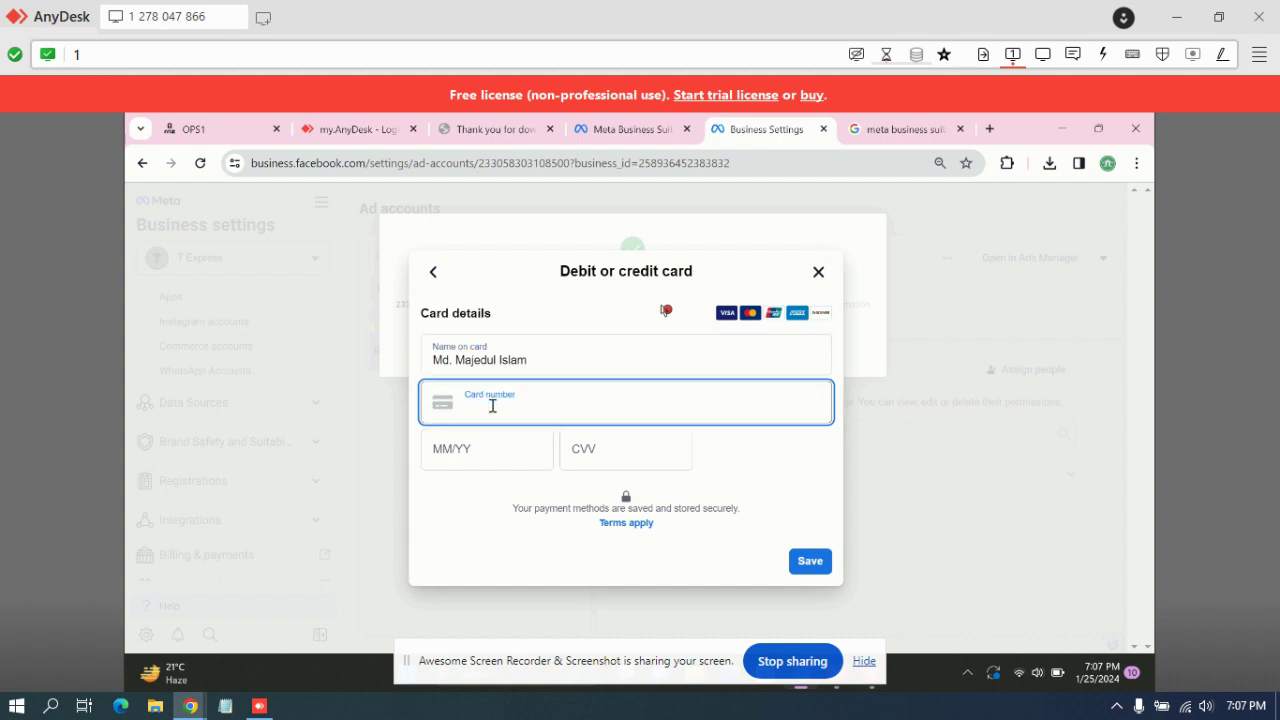
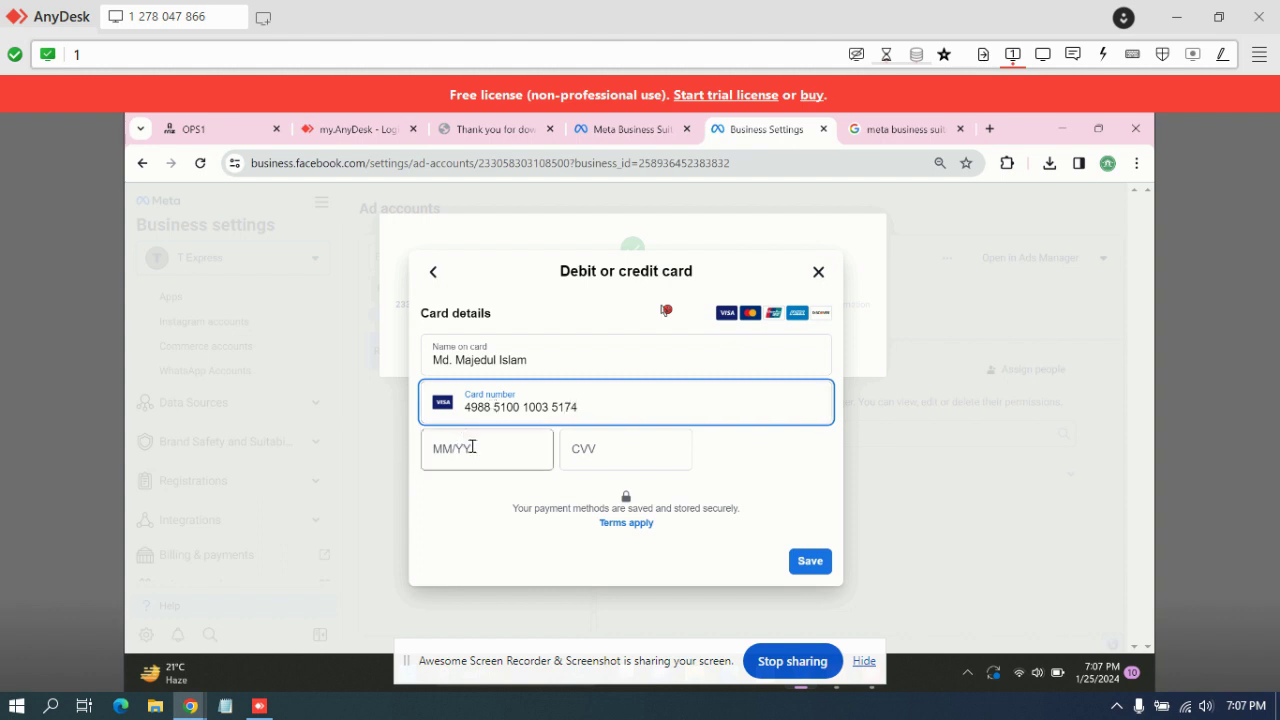
click(472, 447)
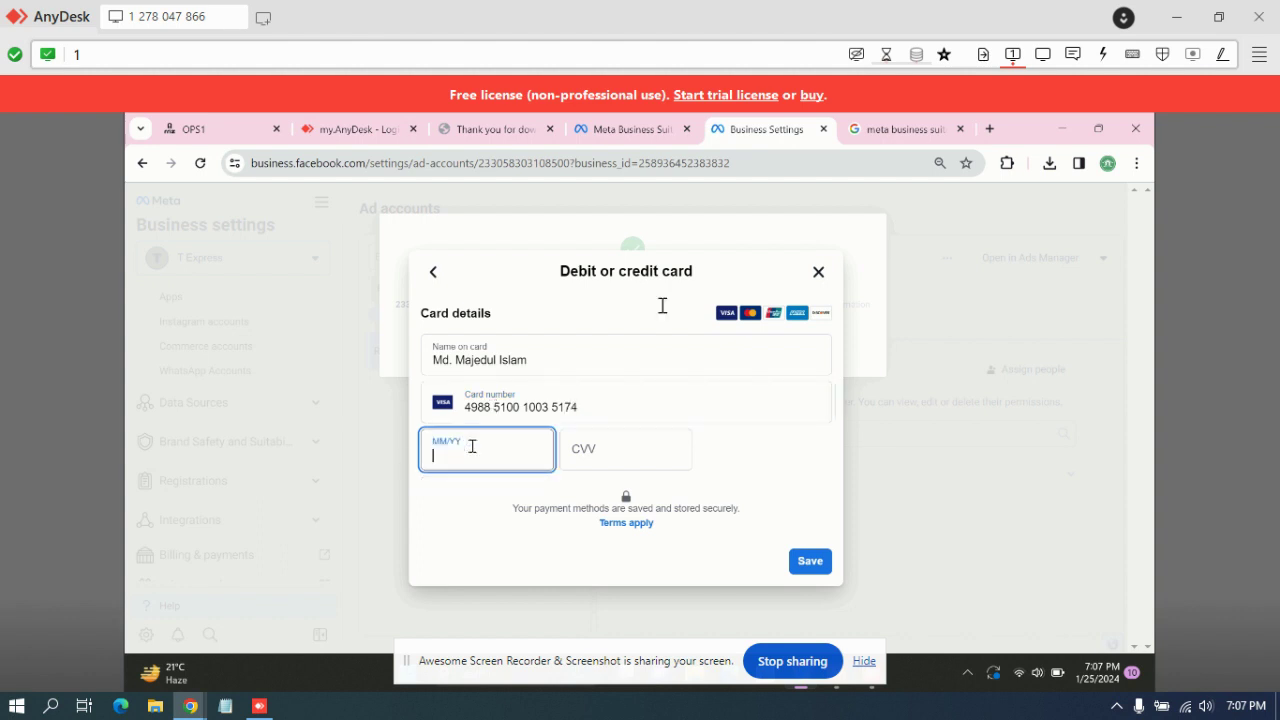
text(06/28)
click(598, 456)
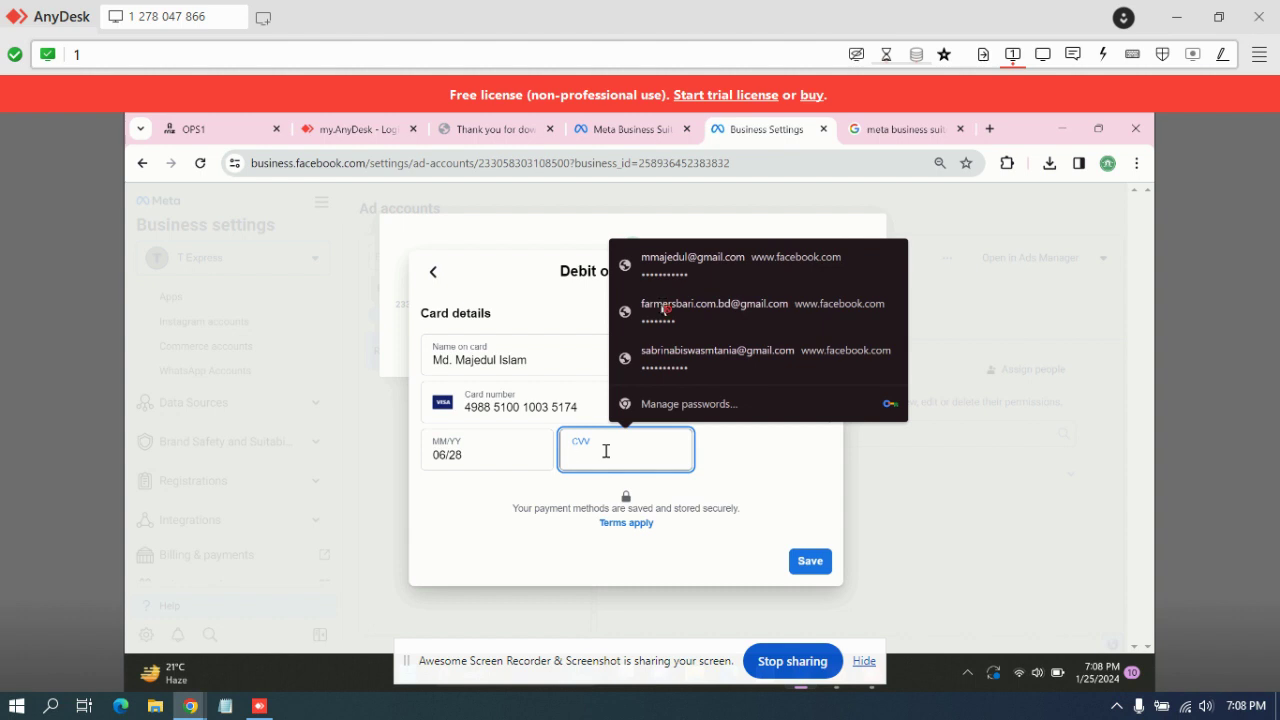
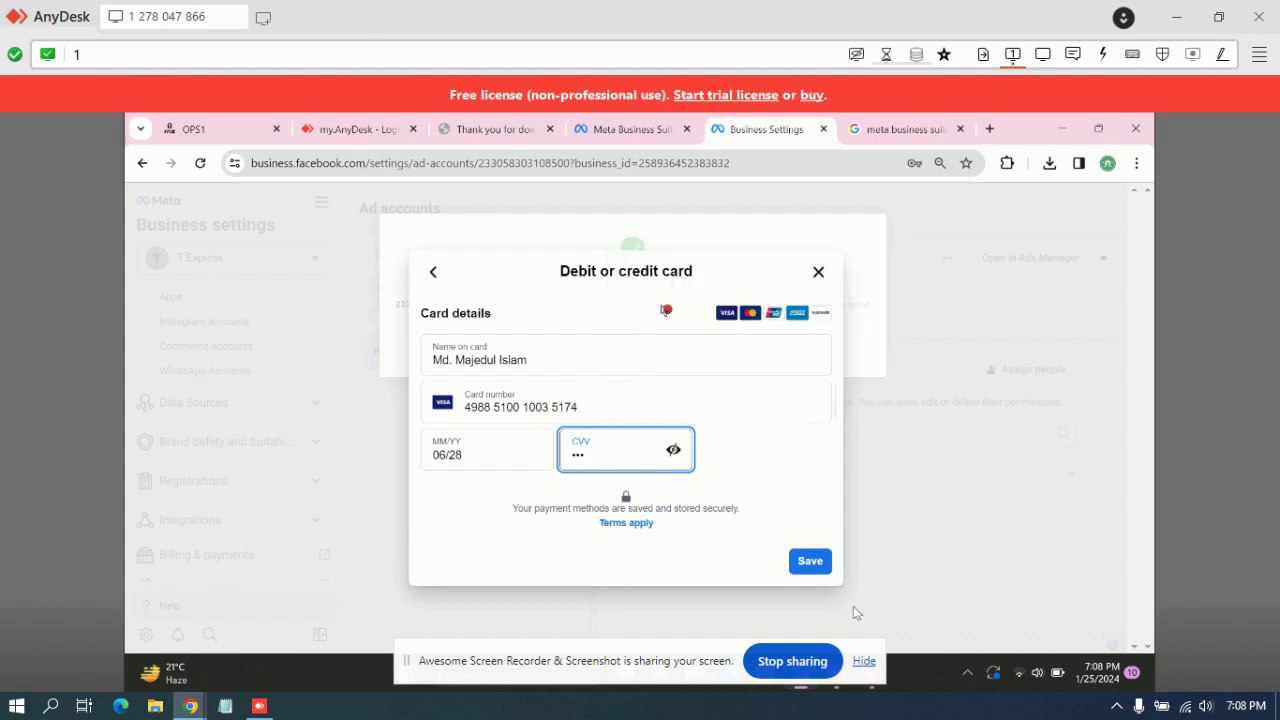
Save the Visa card from the Debit or credit card dialog
click(806, 561)
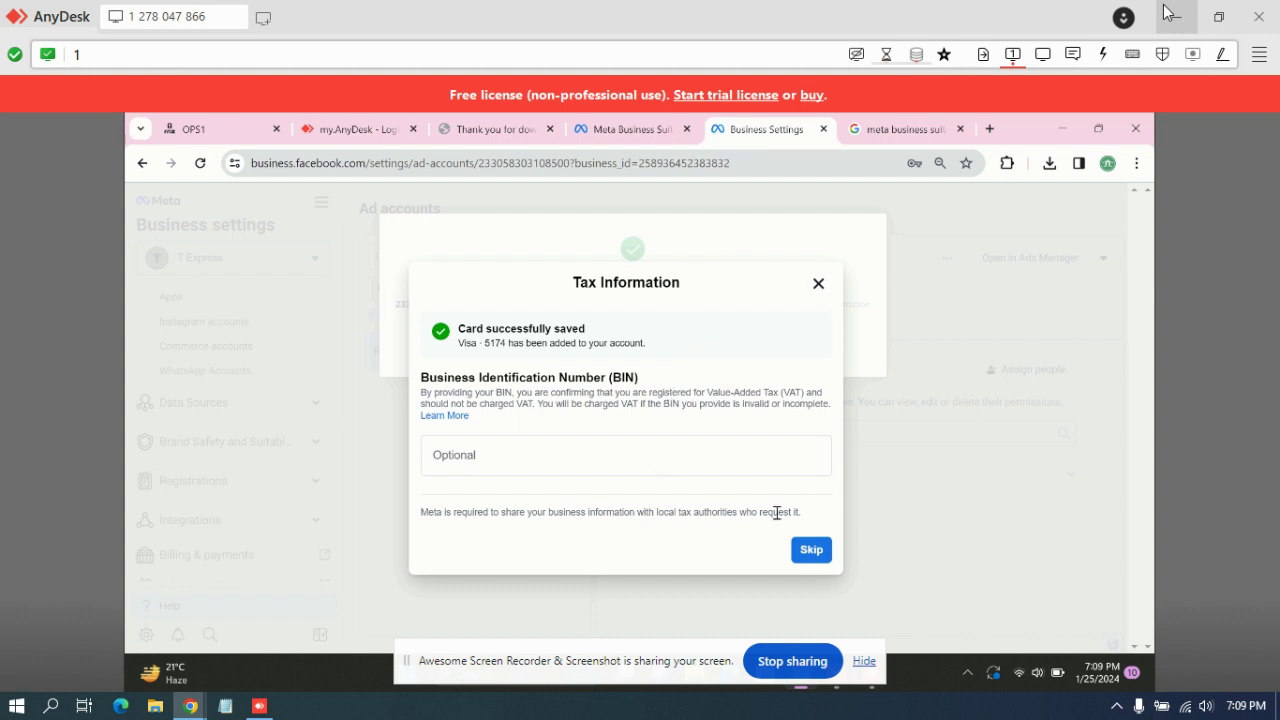
Skip Tax Information and dismiss the Ad credit prompt without entering a code
click(812, 550)
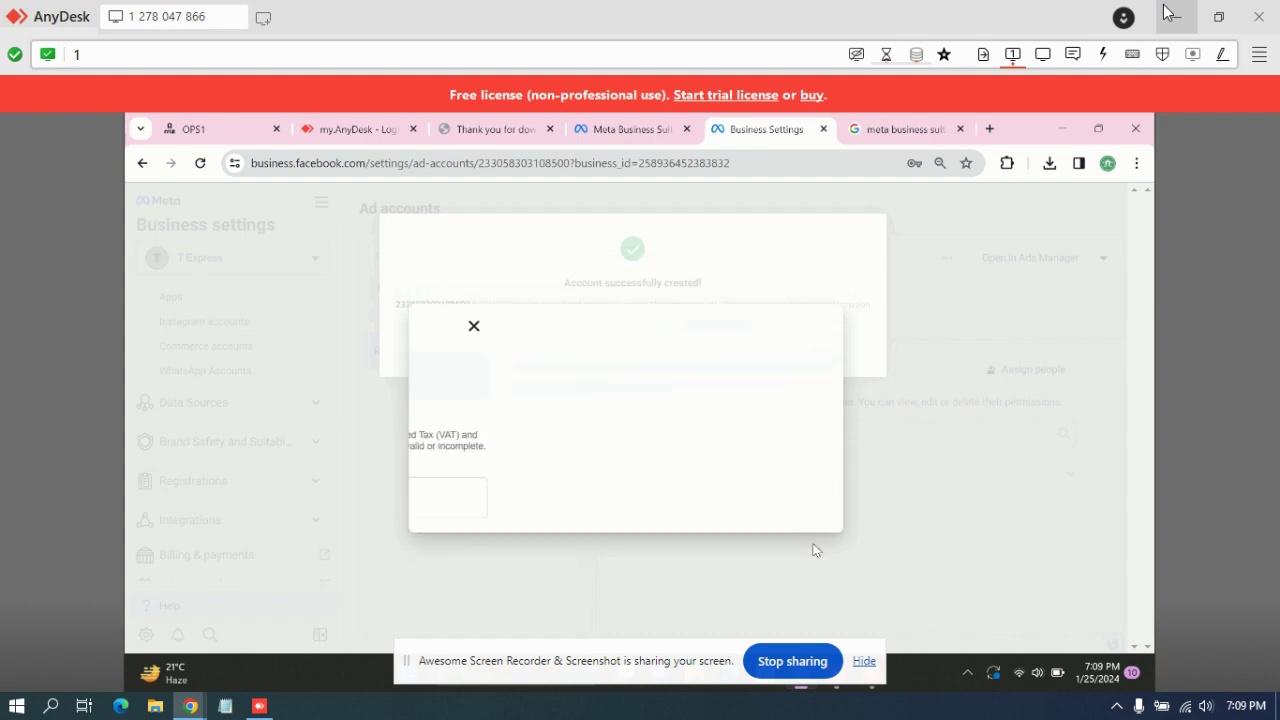
click(480, 420)
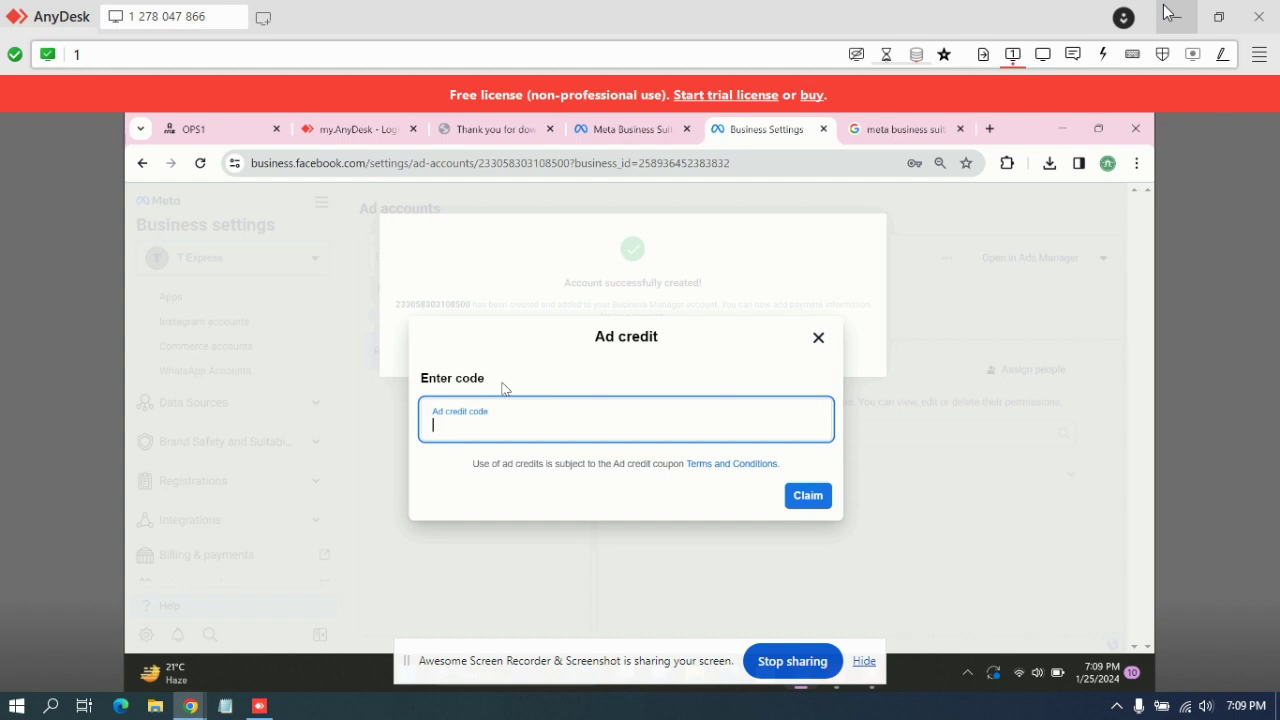
click(818, 340)
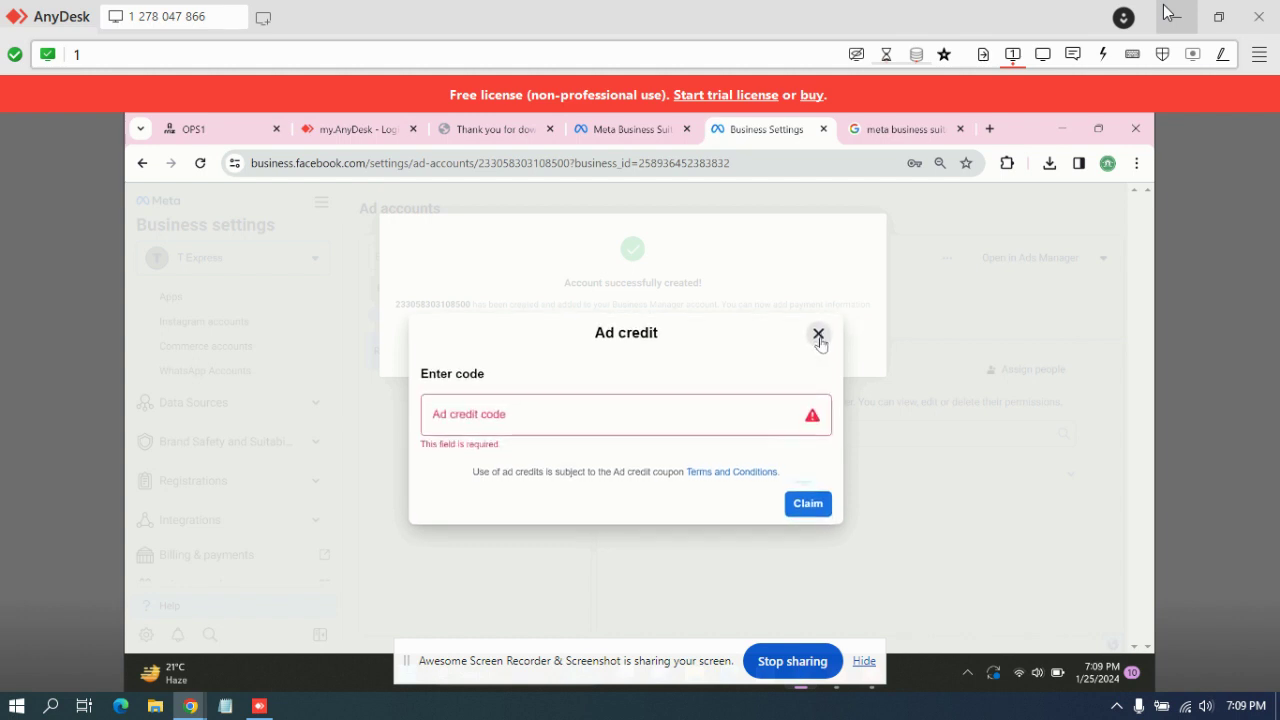
click(818, 340)
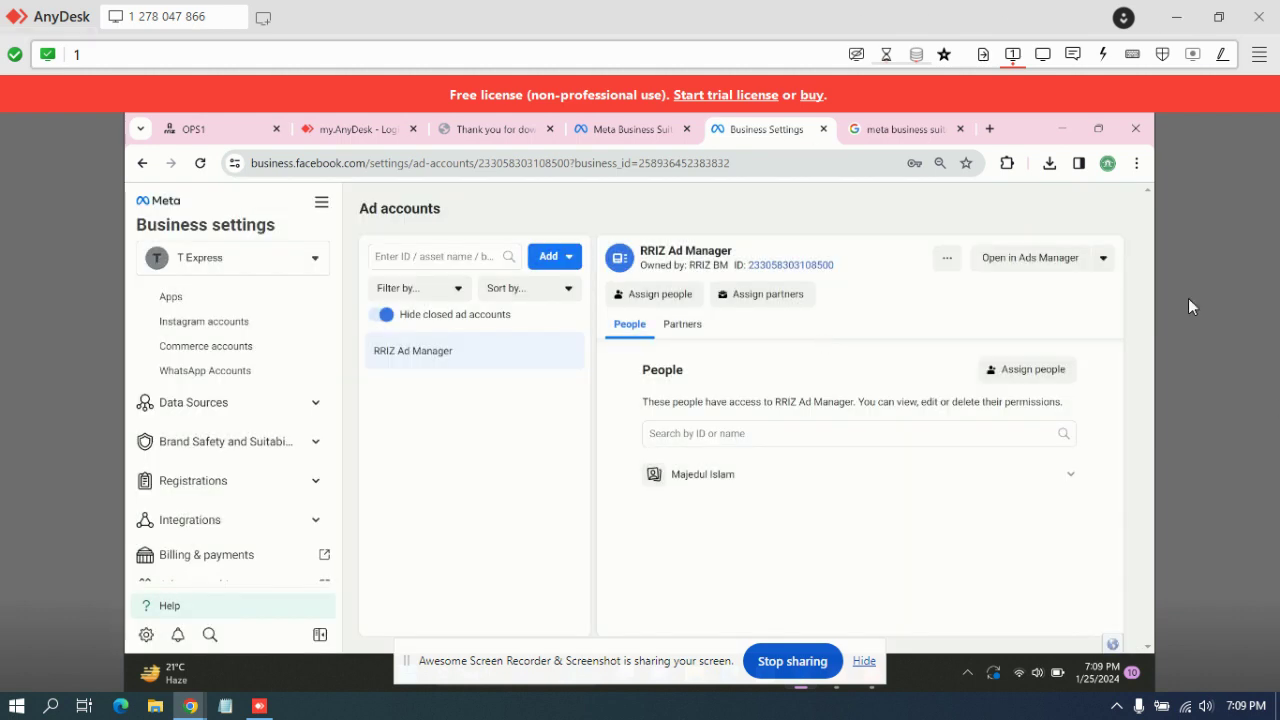
Find and expand the Data Sources section in the left sidebar
click(864, 662)
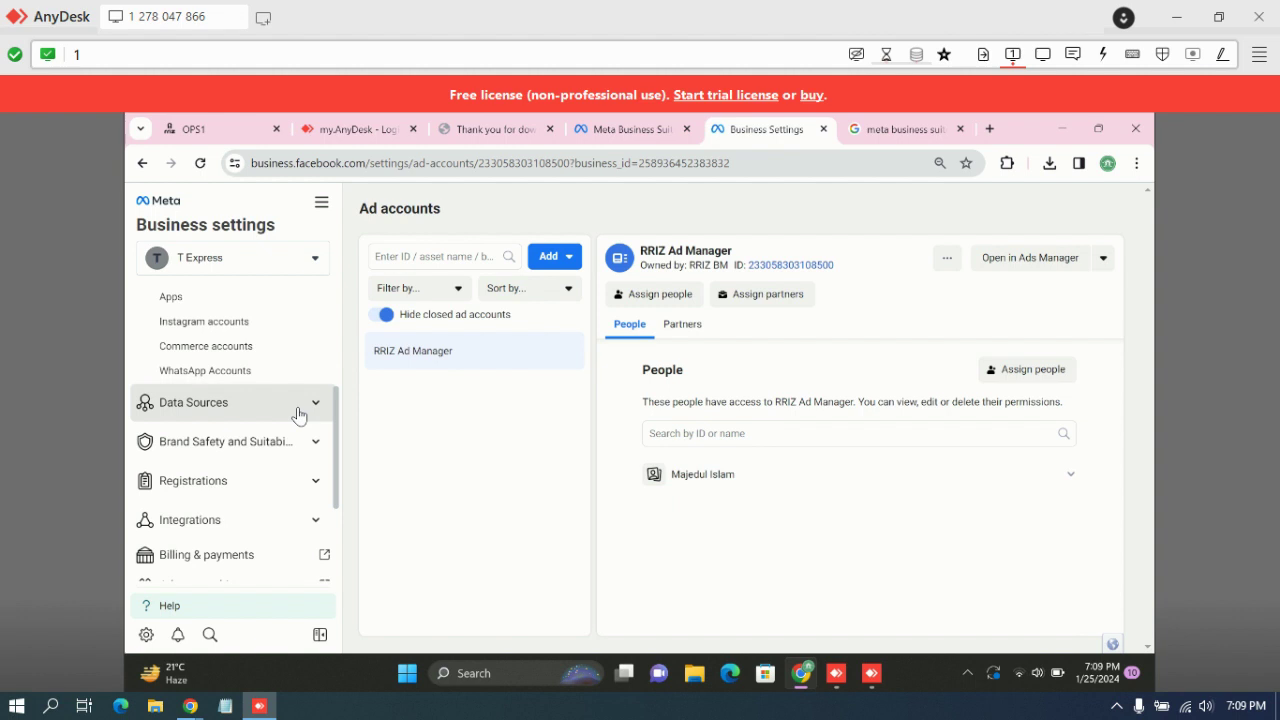
scroll(298, 415, down, 1)
scroll(298, 404, down, 3)
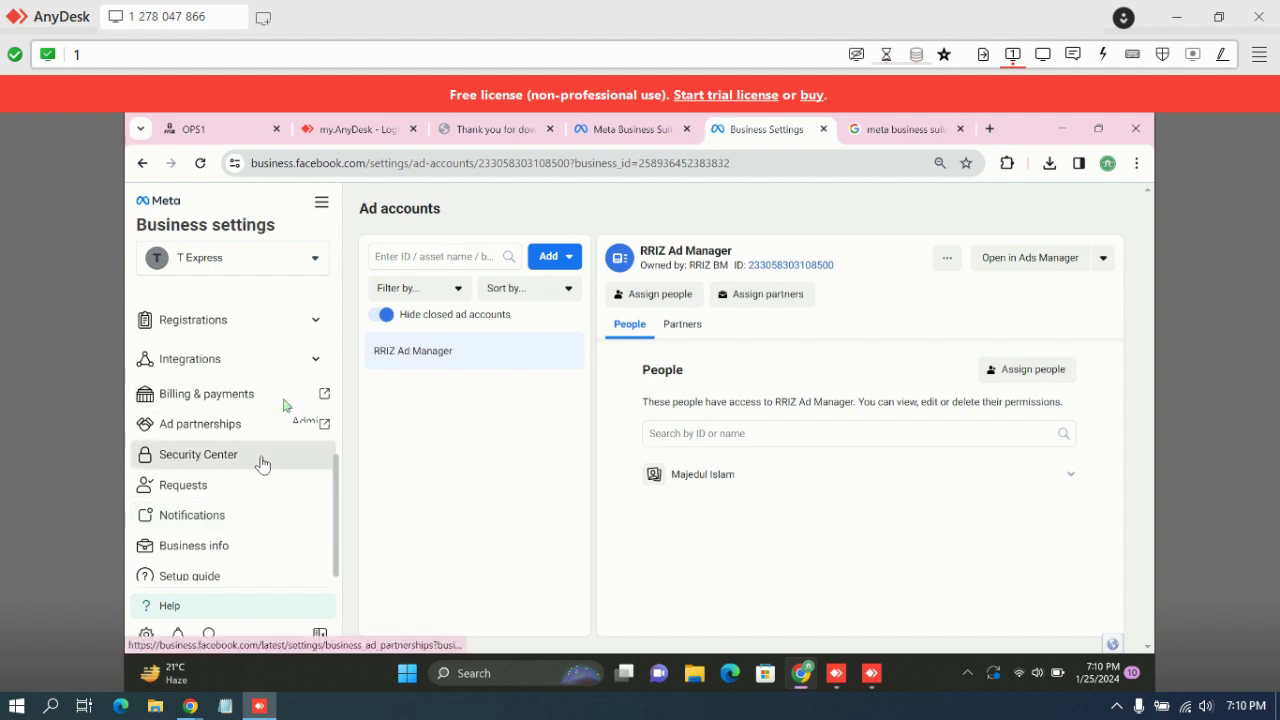
scroll(262, 455, up, 1)
scroll(260, 452, up, 3)
scroll(255, 447, up, 4)
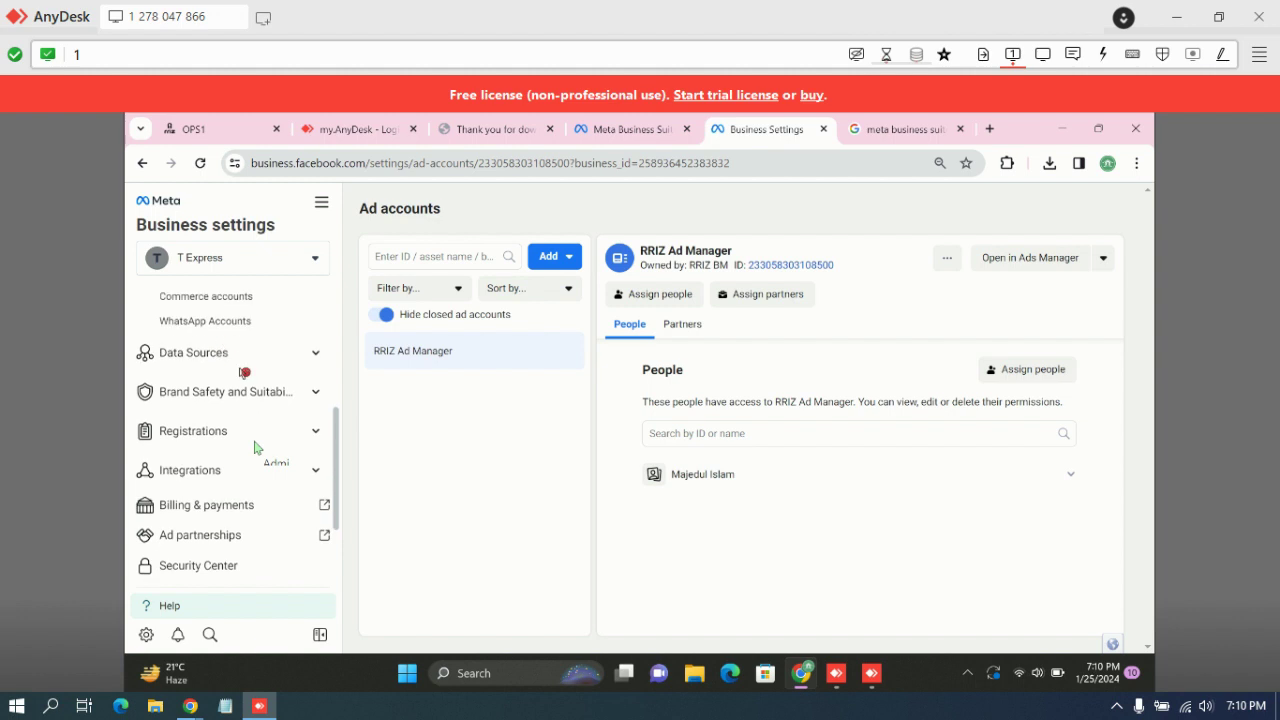
click(313, 428)
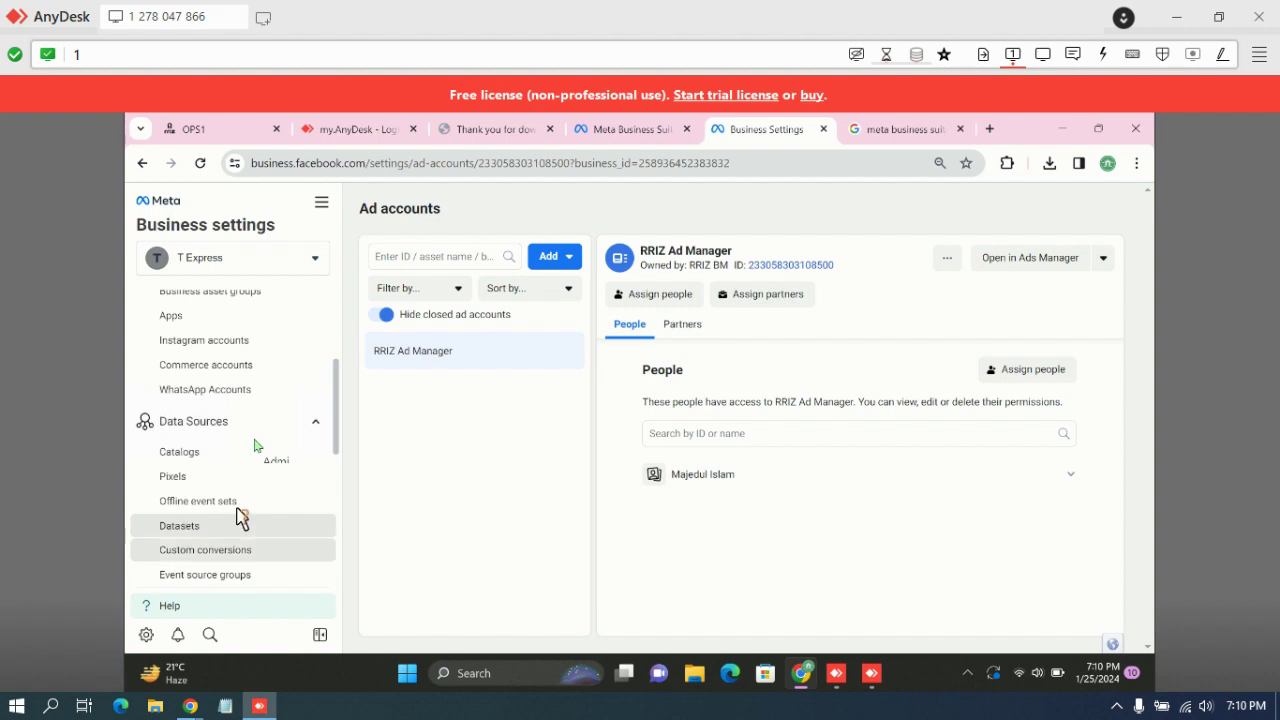
Scroll down through the expanded Data Sources entries toward Datasets
scroll(238, 514, down, 1)
scroll(241, 514, down, 1)
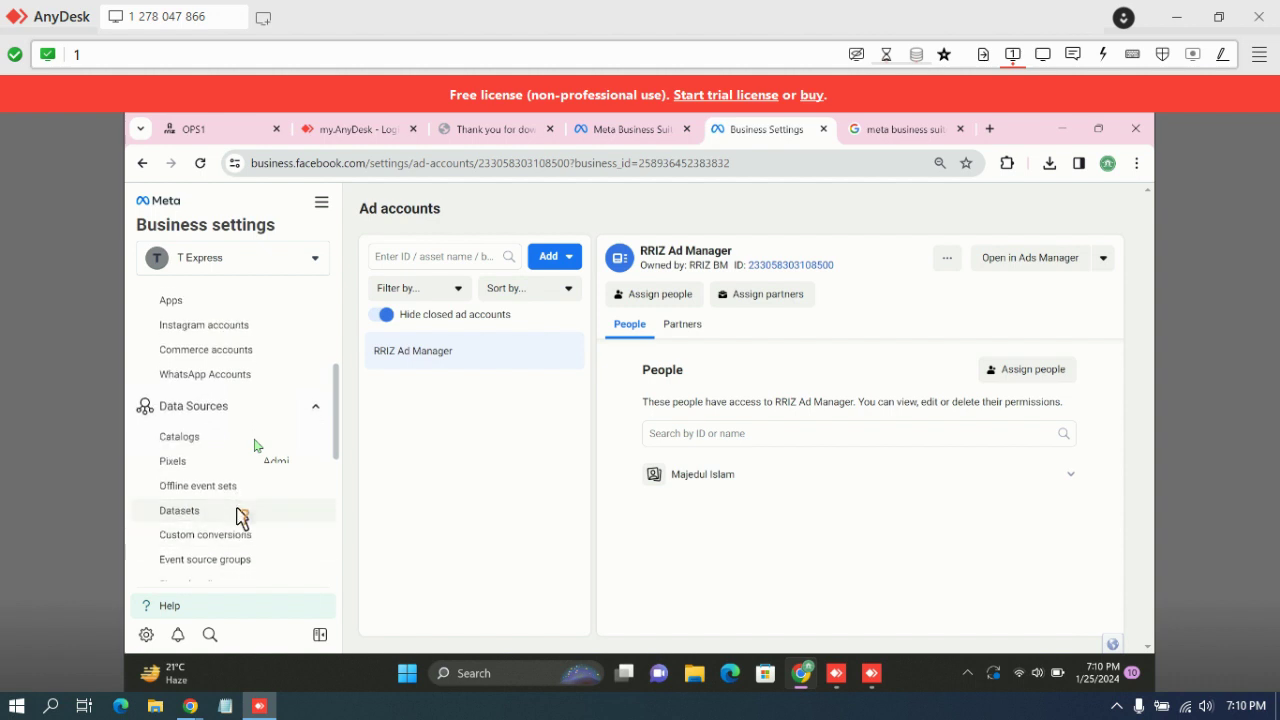
scroll(241, 516, down, 1)
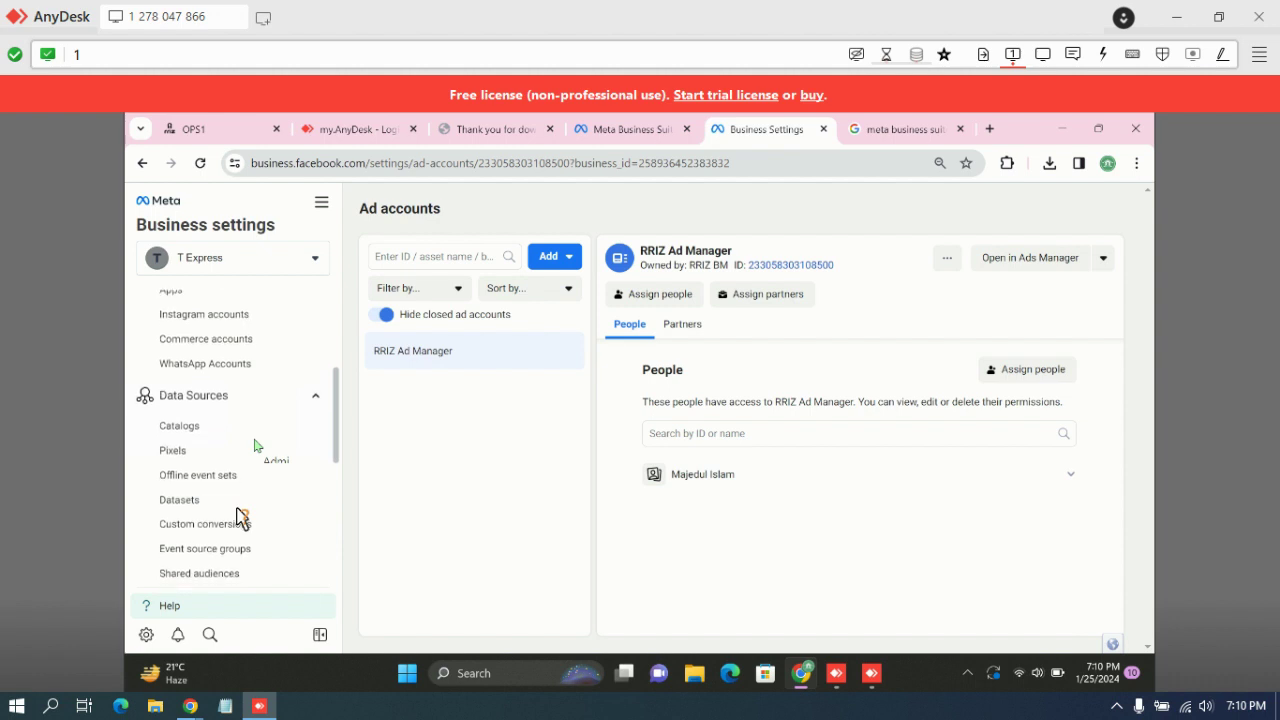
scroll(241, 516, down, 1)
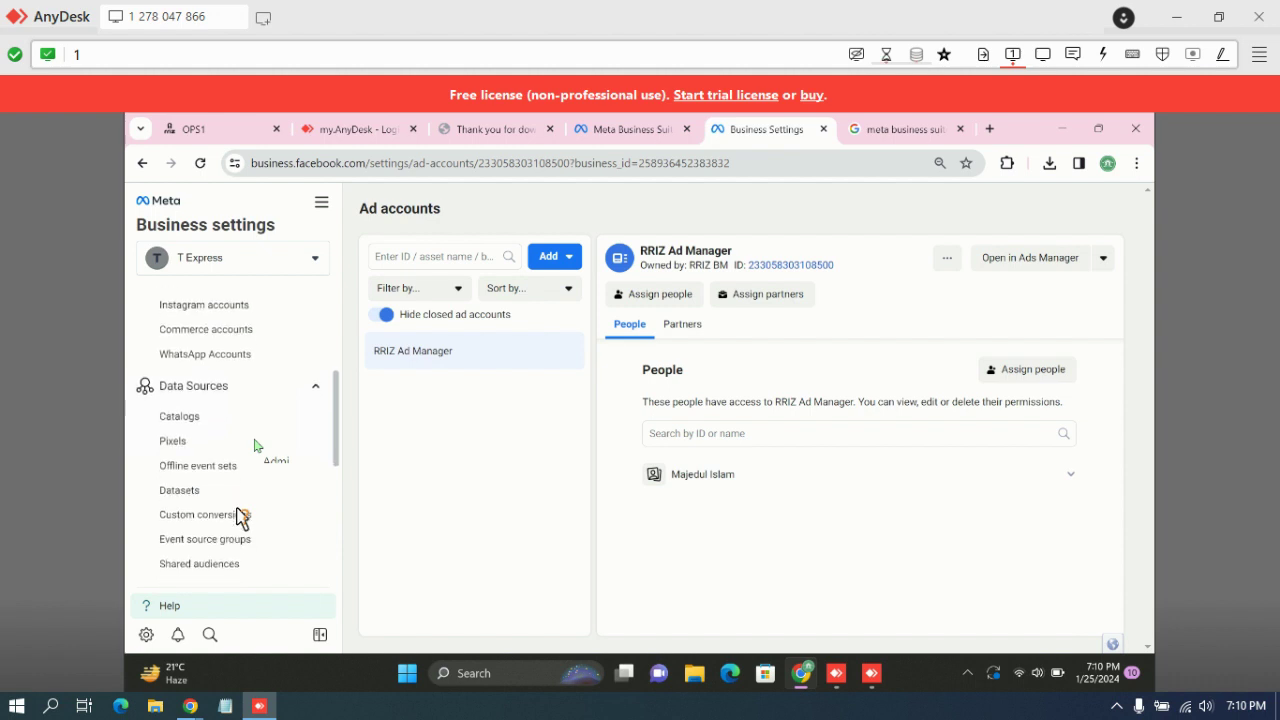
scroll(240, 514, down, 3)
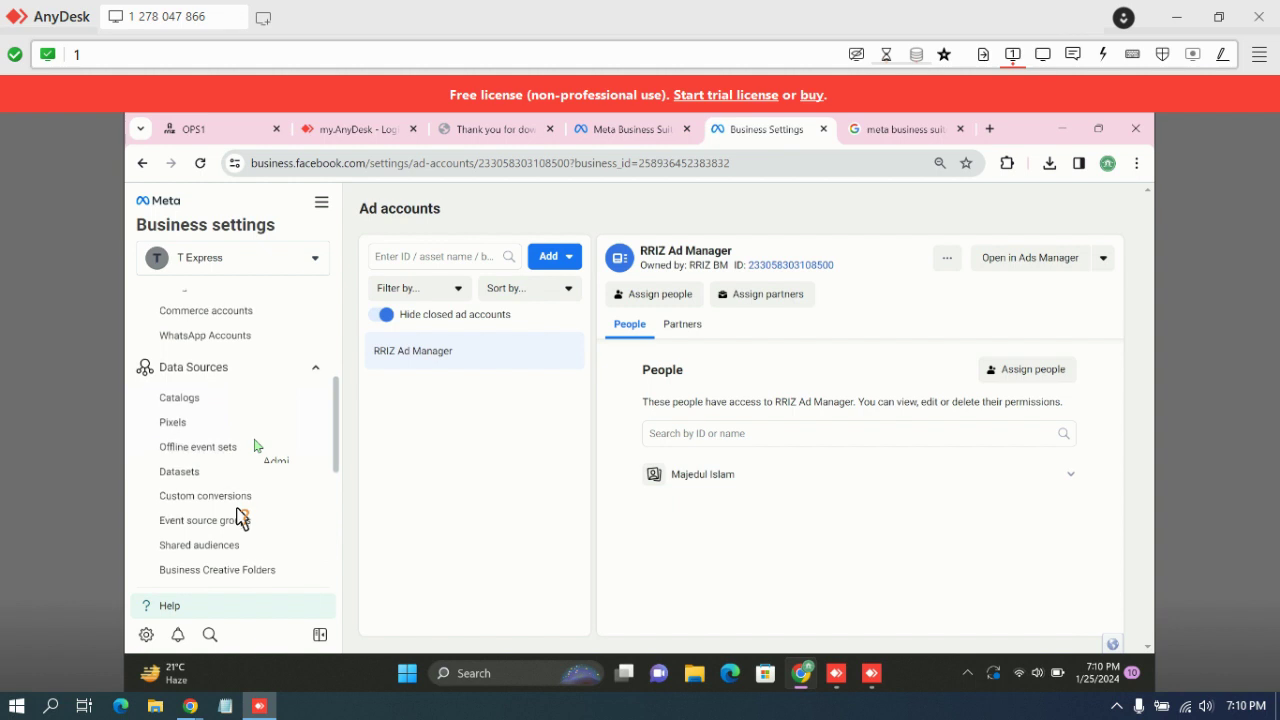
scroll(241, 517, down, 2)
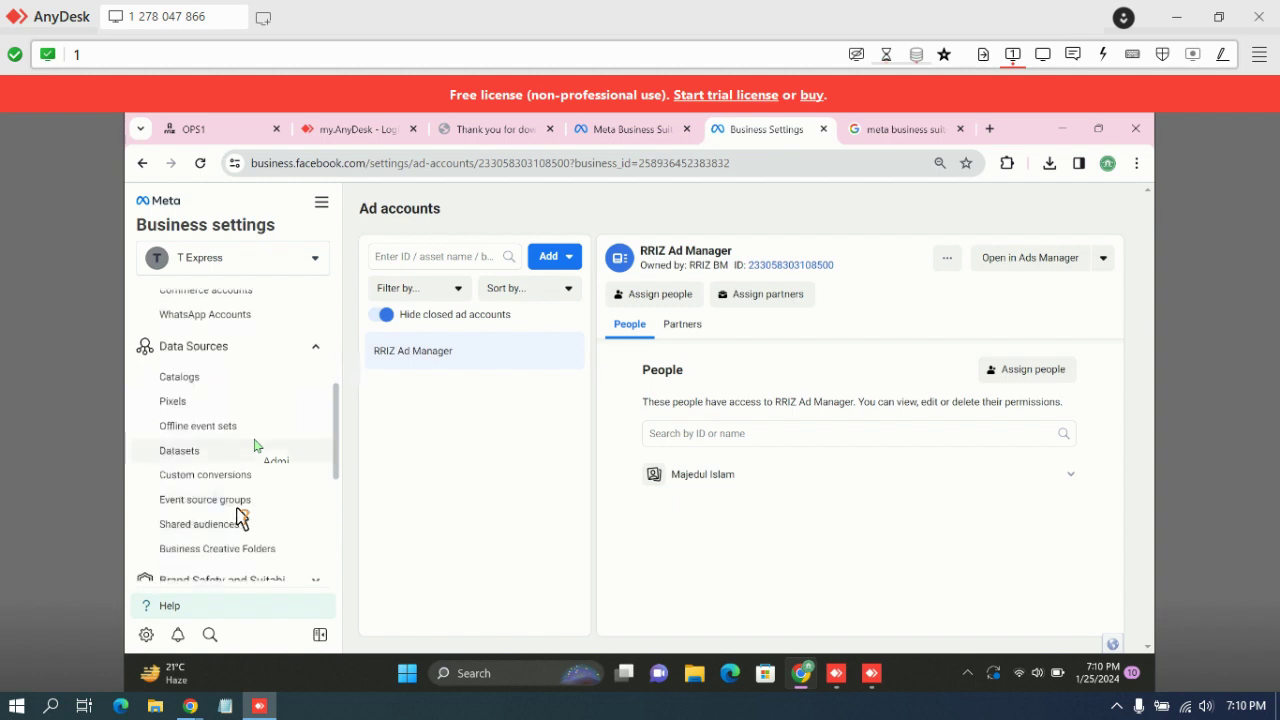
Open Datasets and name a new dataset rriz_Pixel
click(254, 448)
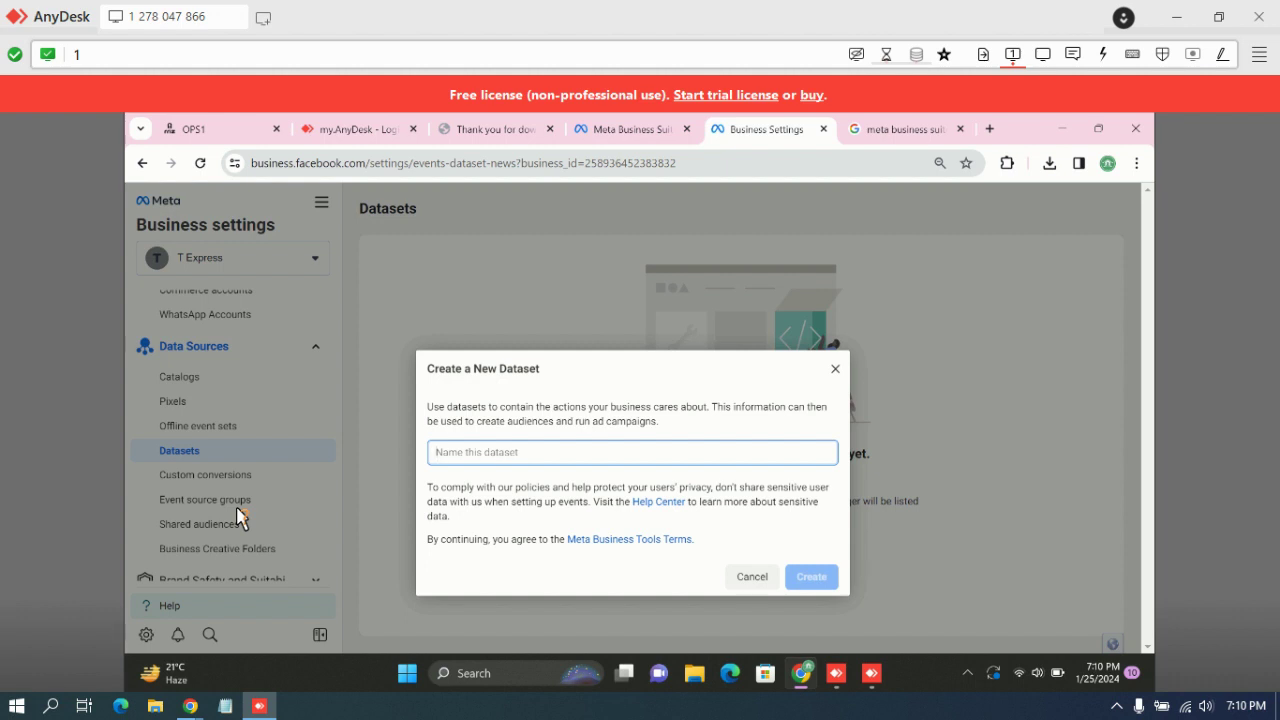
text(rriz.)
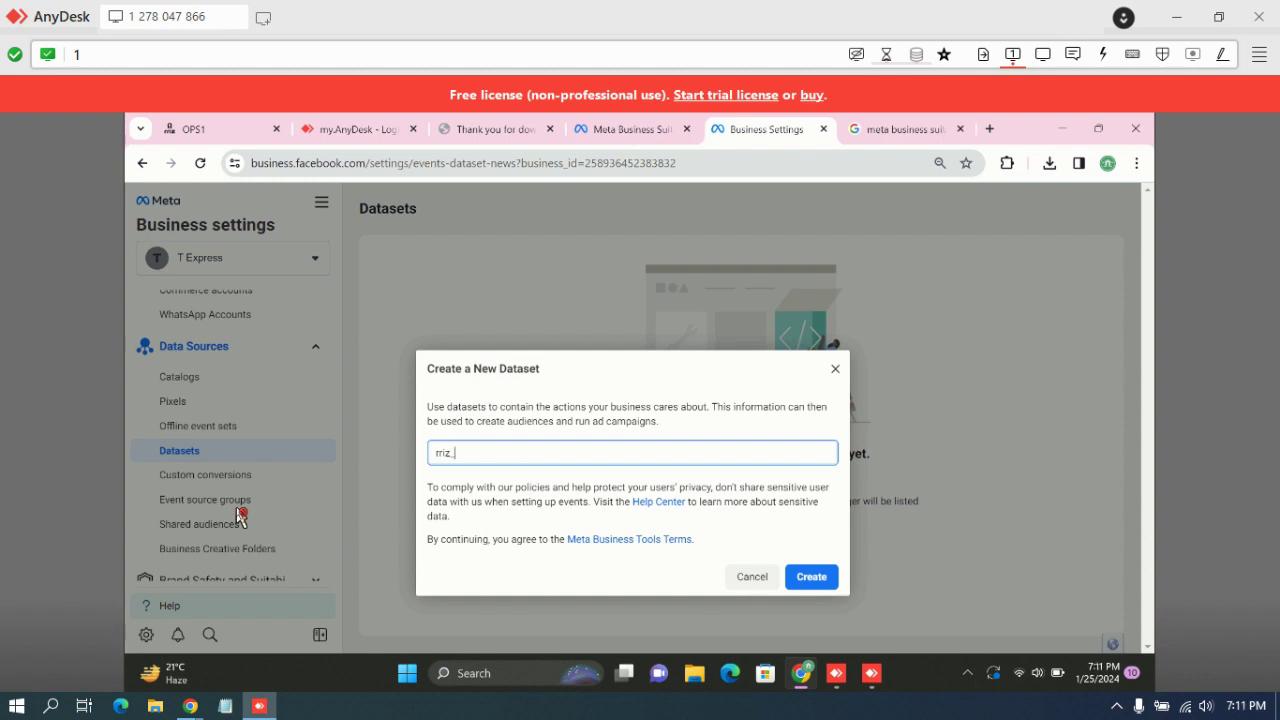
text(Pixels)
key(BackSpace)
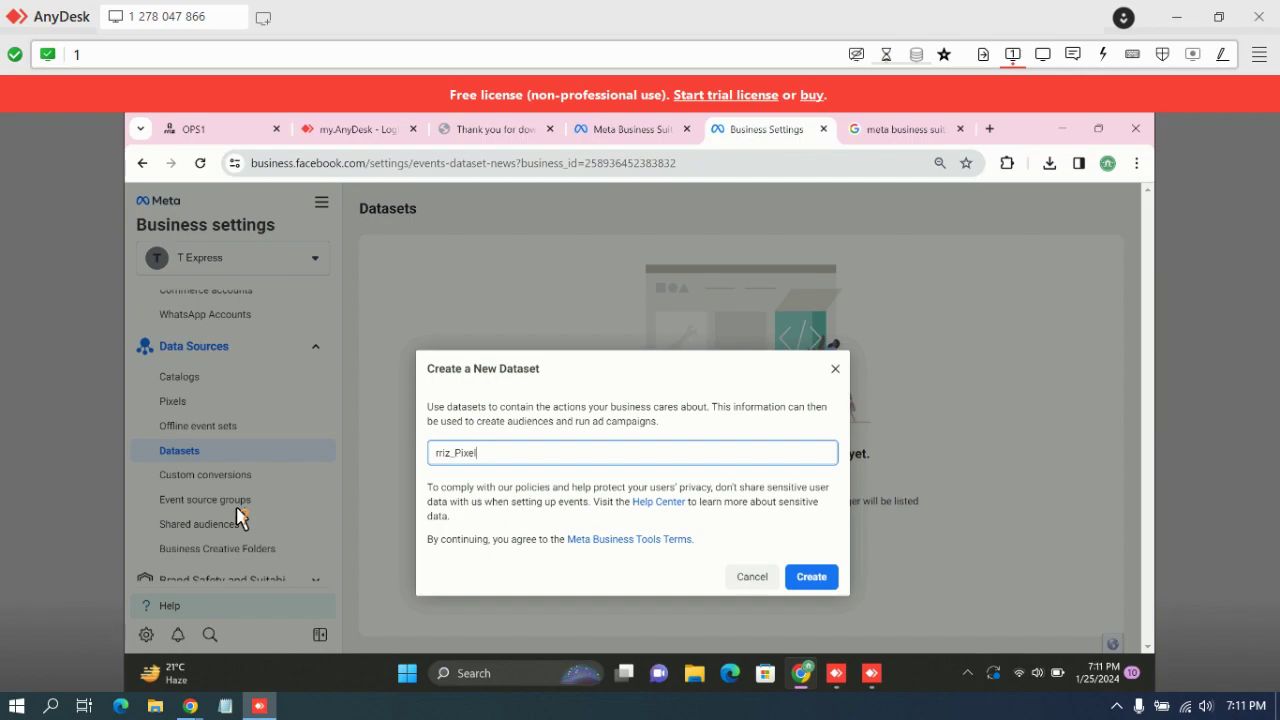